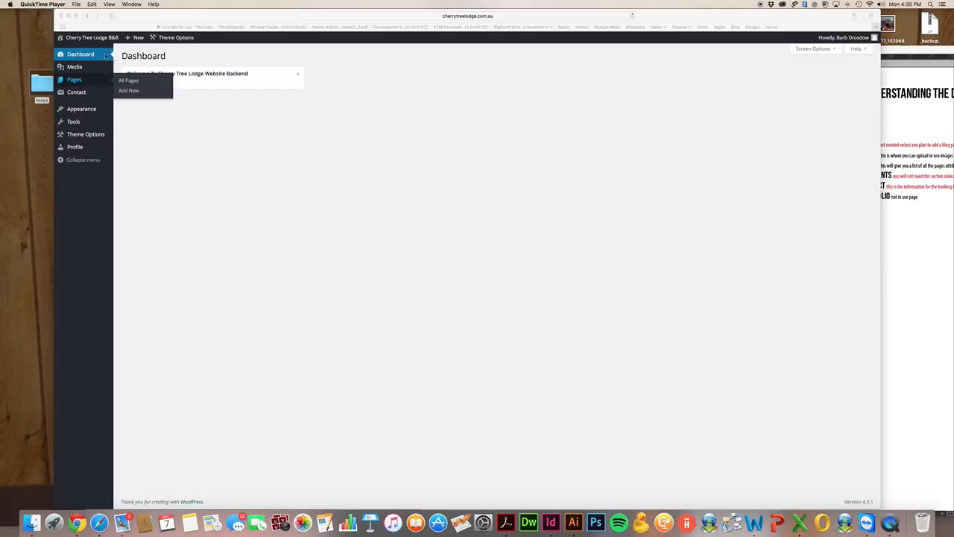
# Visit the live Cherry Tree Lodge site from the backend and return to the dashboard
pyautogui.click(88, 75)
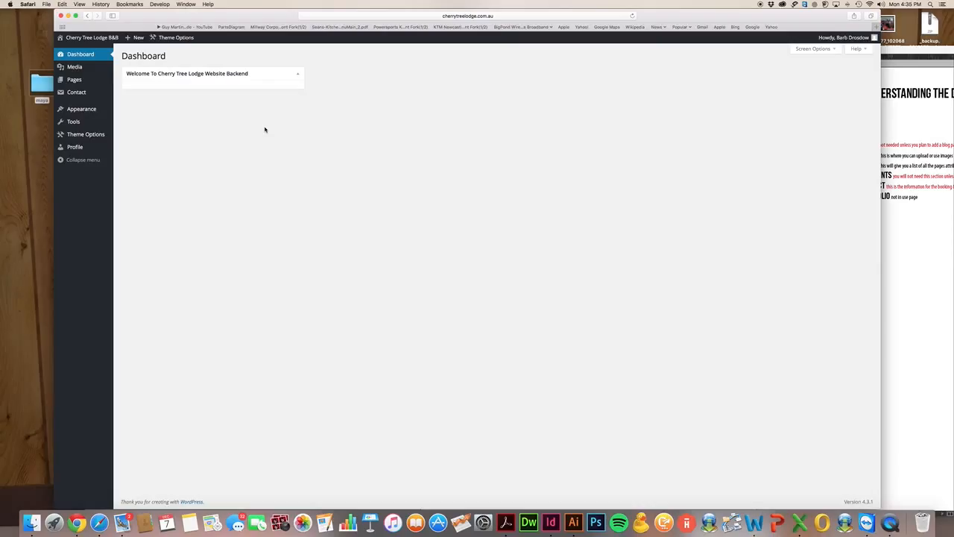
pyautogui.moveTo(109, 132)
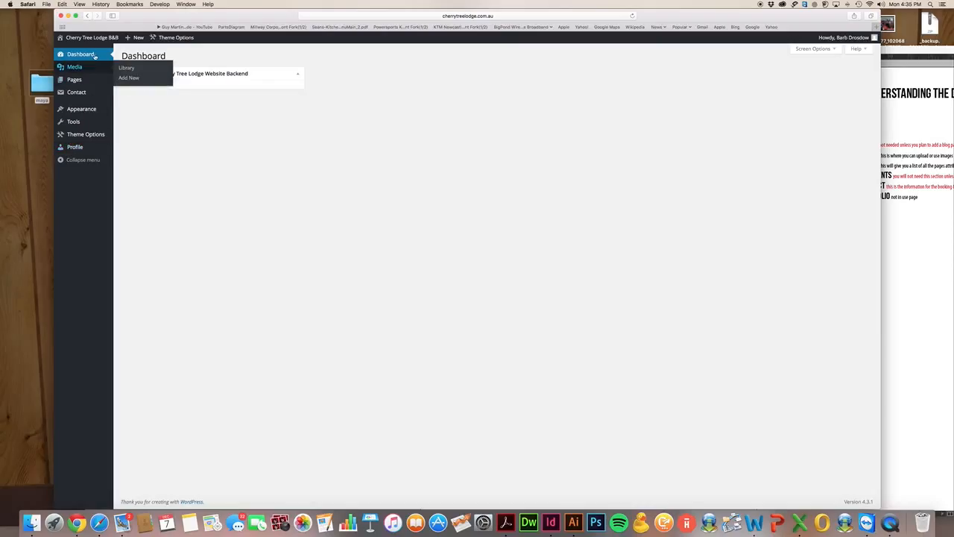
pyautogui.moveTo(92, 39)
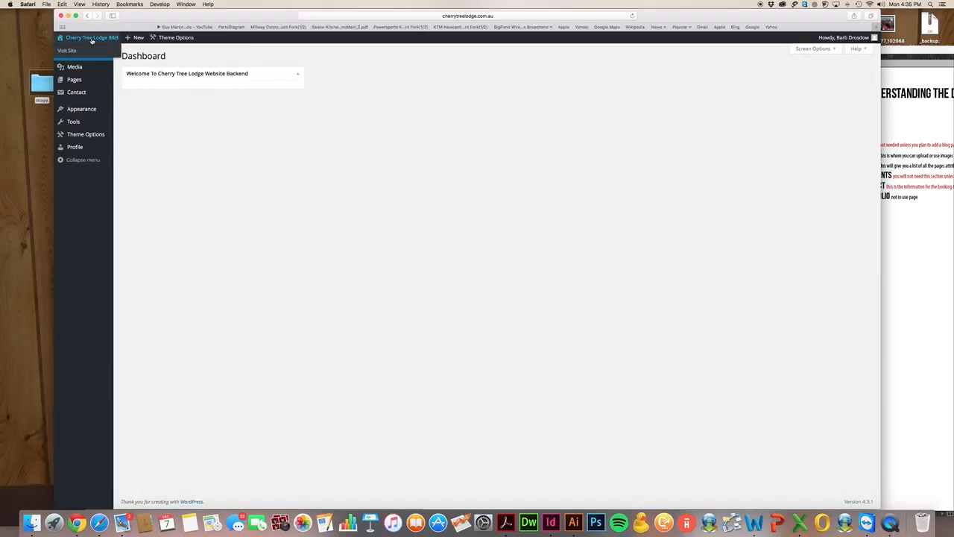
pyautogui.click(91, 38)
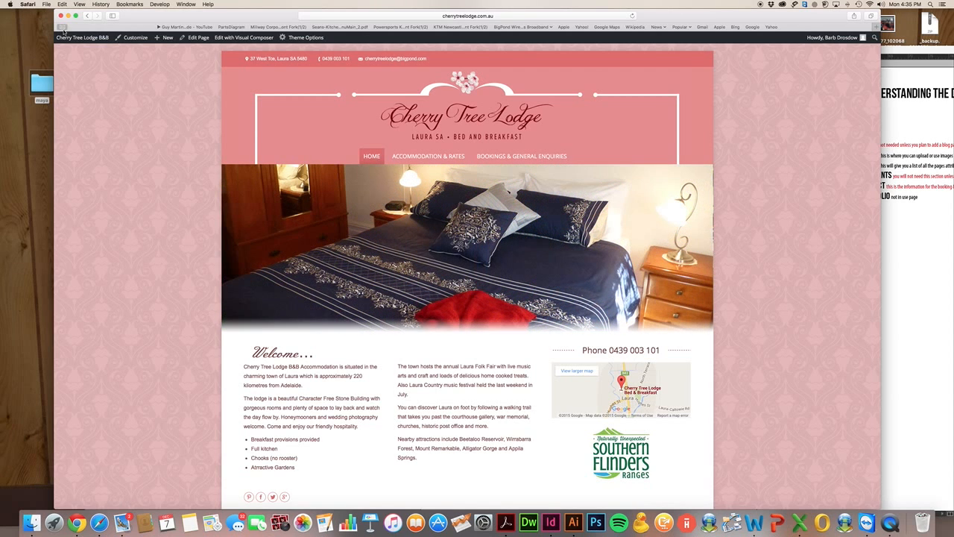
pyautogui.click(74, 38)
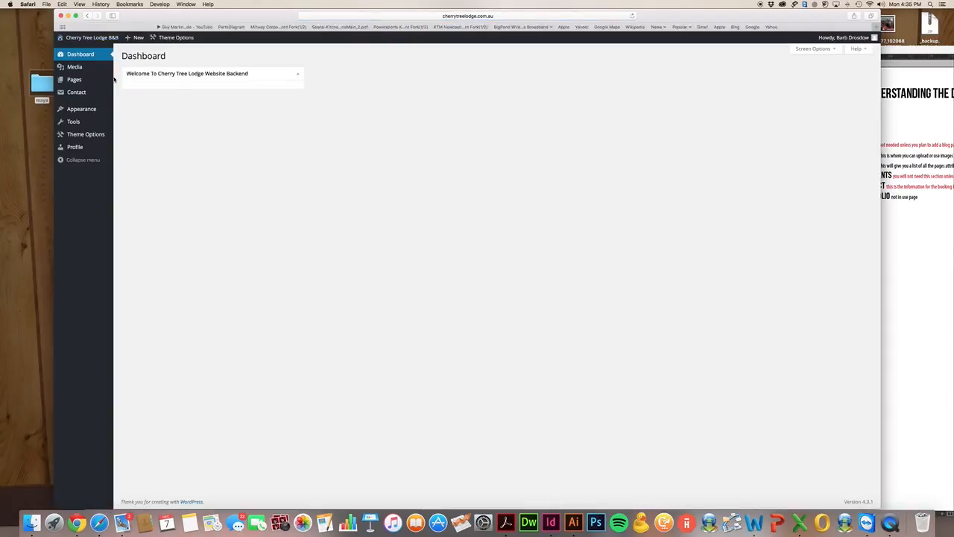
# Open the Media Library, bring up the file chooser for a new upload, and cancel it
pyautogui.moveTo(96, 73)
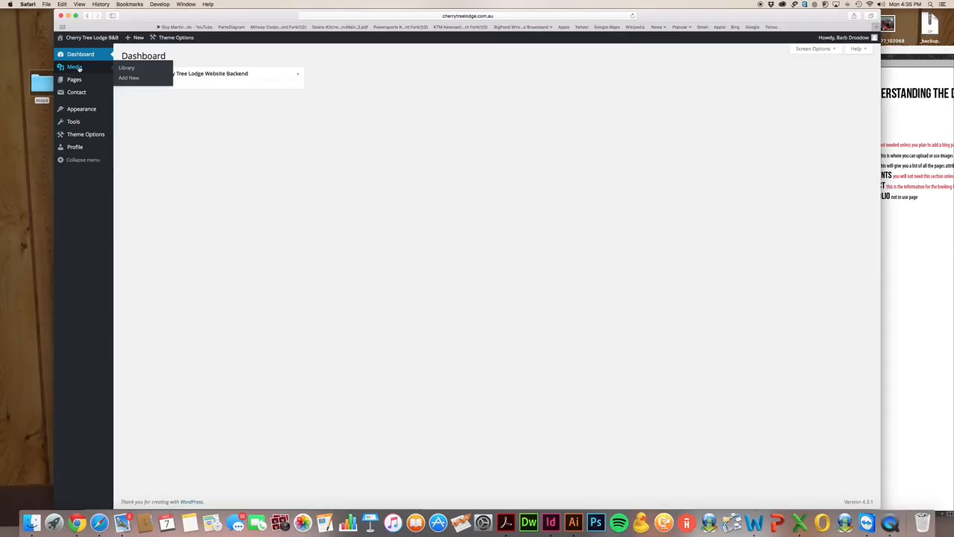
pyautogui.click(79, 68)
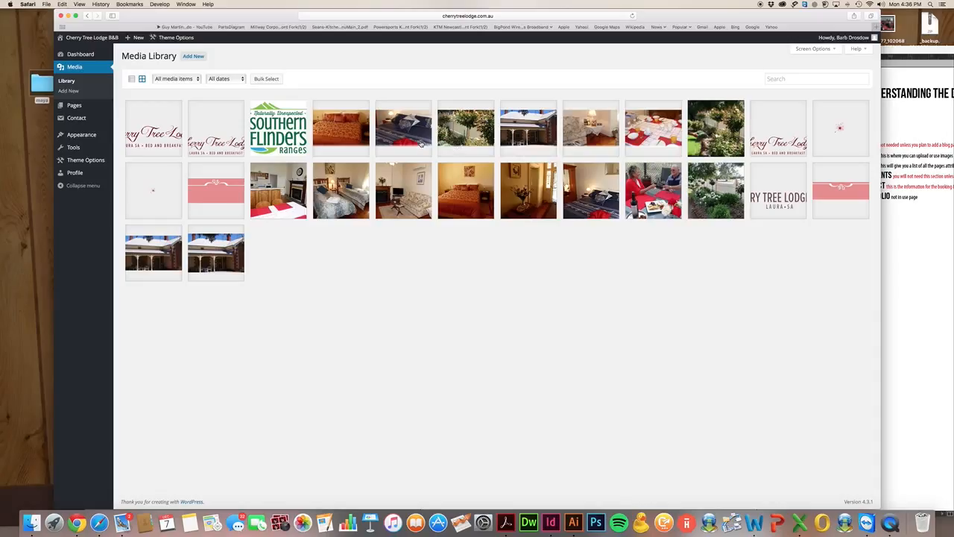
pyautogui.click(193, 56)
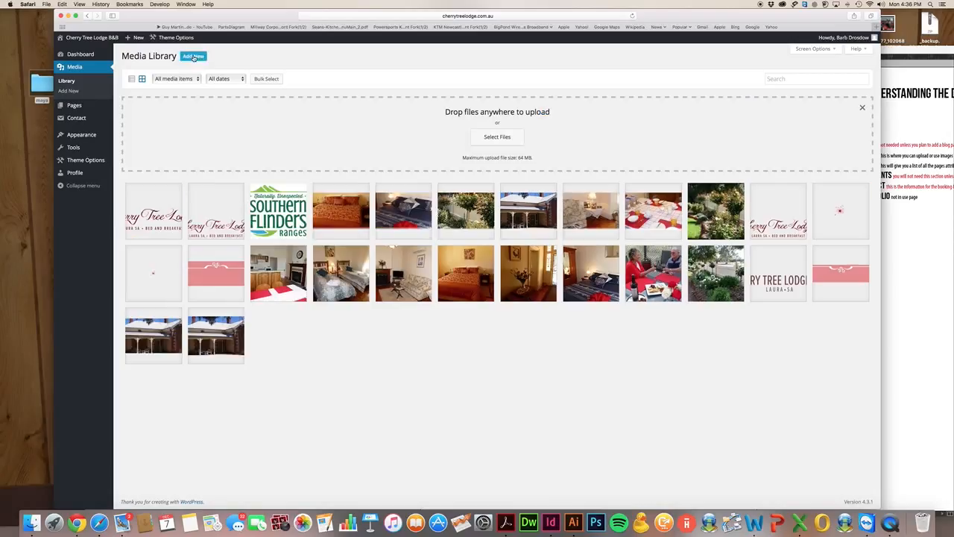
pyautogui.click(496, 138)
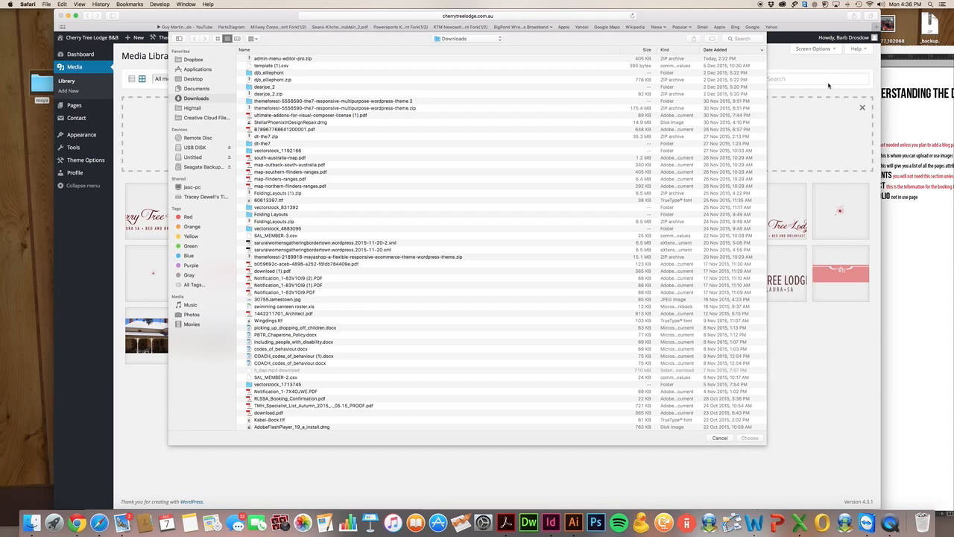
pyautogui.click(720, 437)
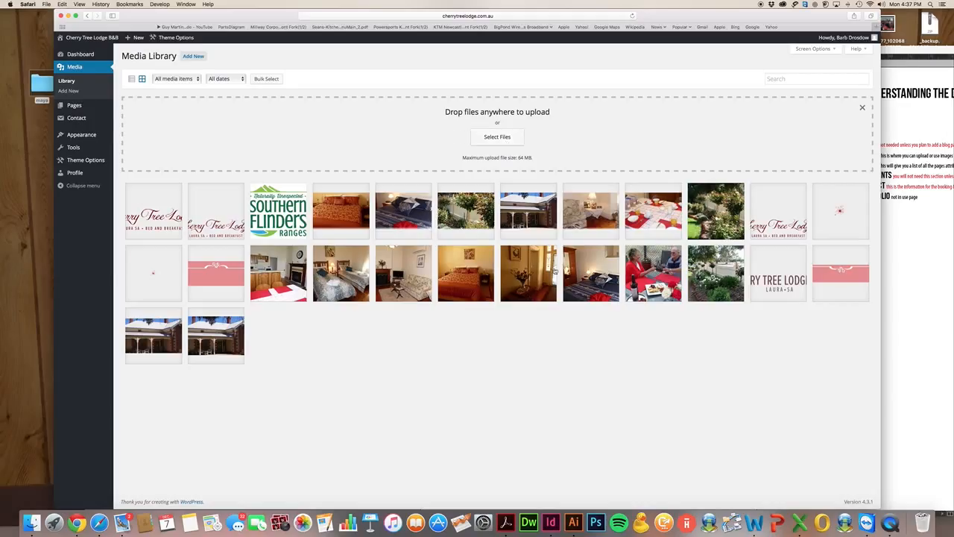
# View the attachment details of the outdoor dining couple photo, close them, and open the list of all pages
pyautogui.click(637, 264)
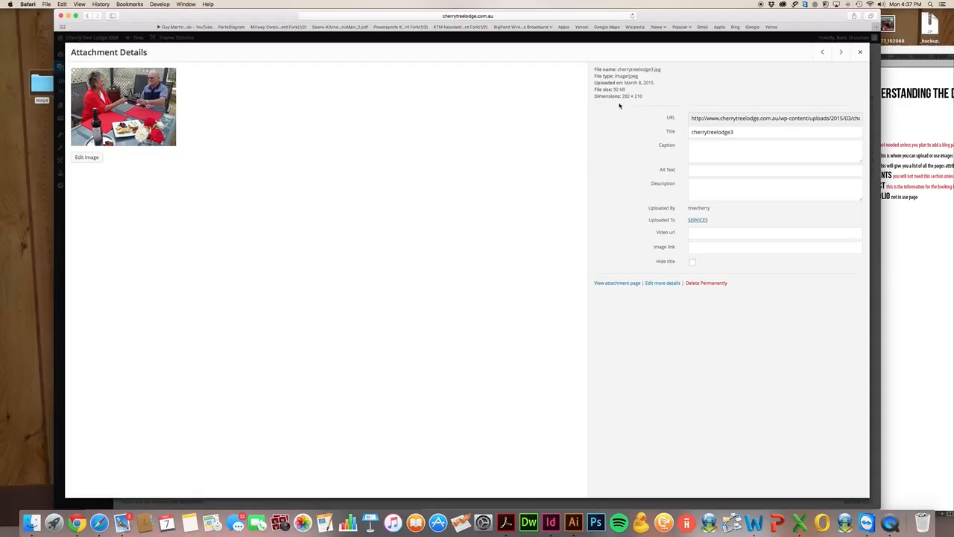
pyautogui.click(861, 54)
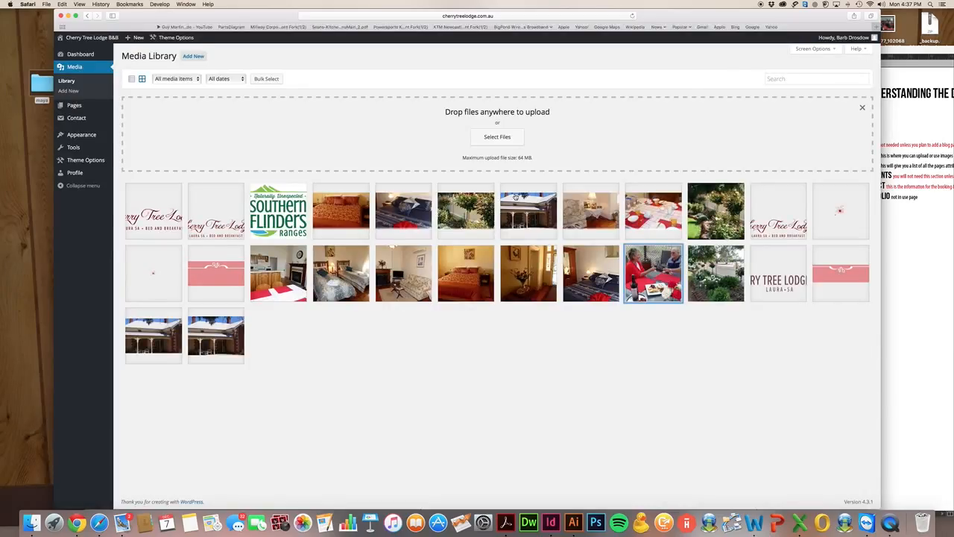
pyautogui.click(85, 109)
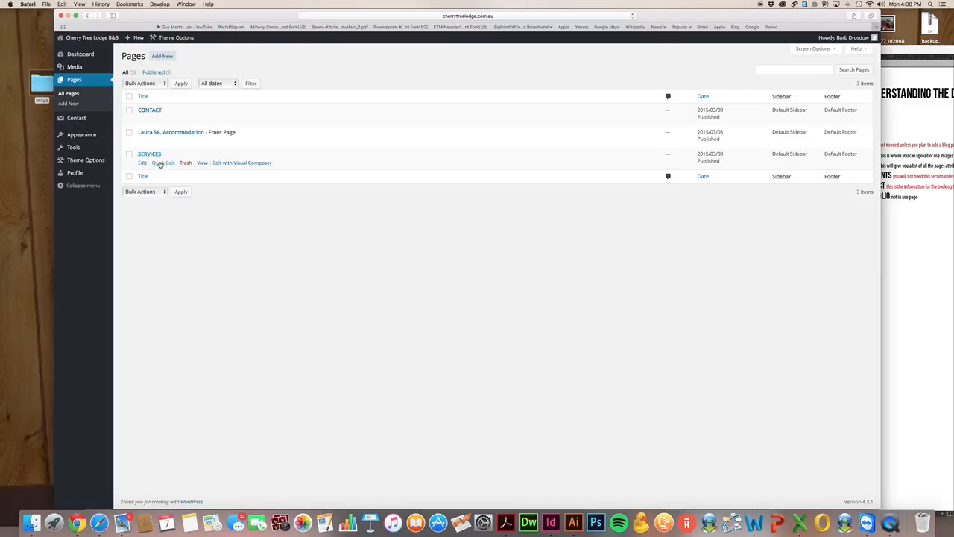
# Open Contact form 1 and review its mail settings and form template
pyautogui.click(82, 120)
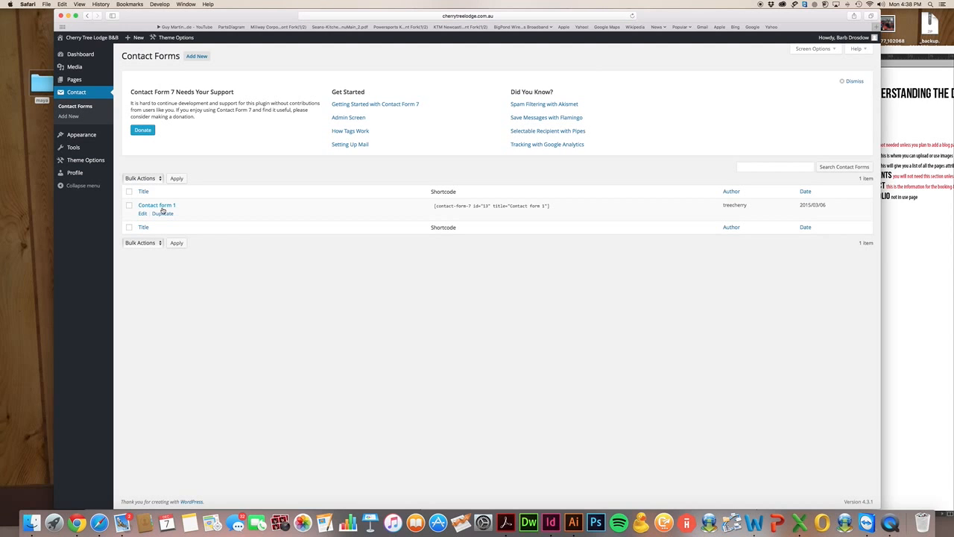
pyautogui.click(162, 205)
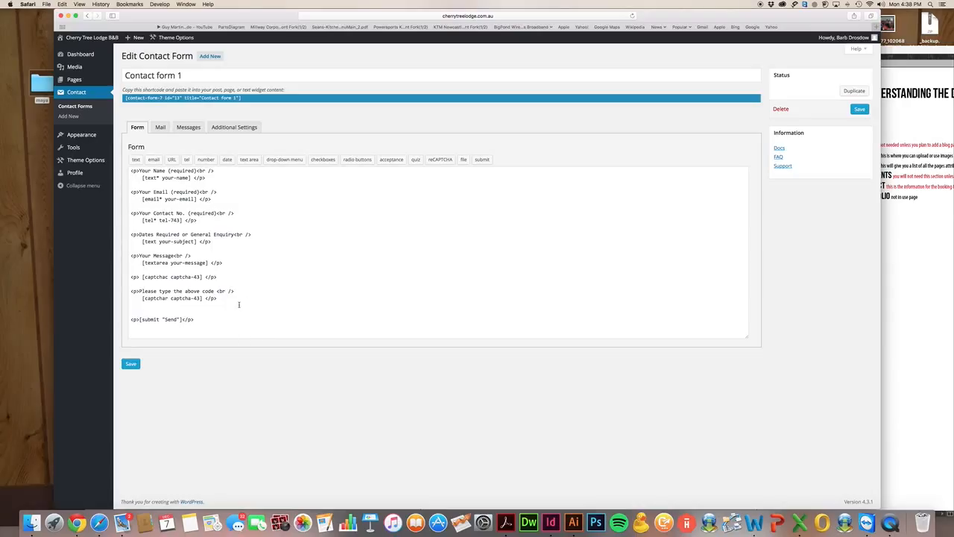
pyautogui.click(161, 127)
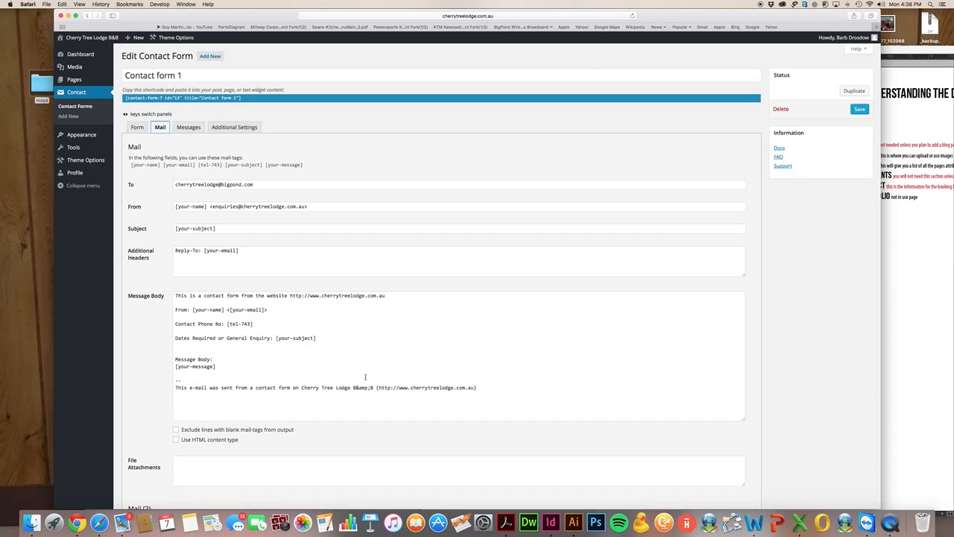
pyautogui.scroll(-3, 281, 310)
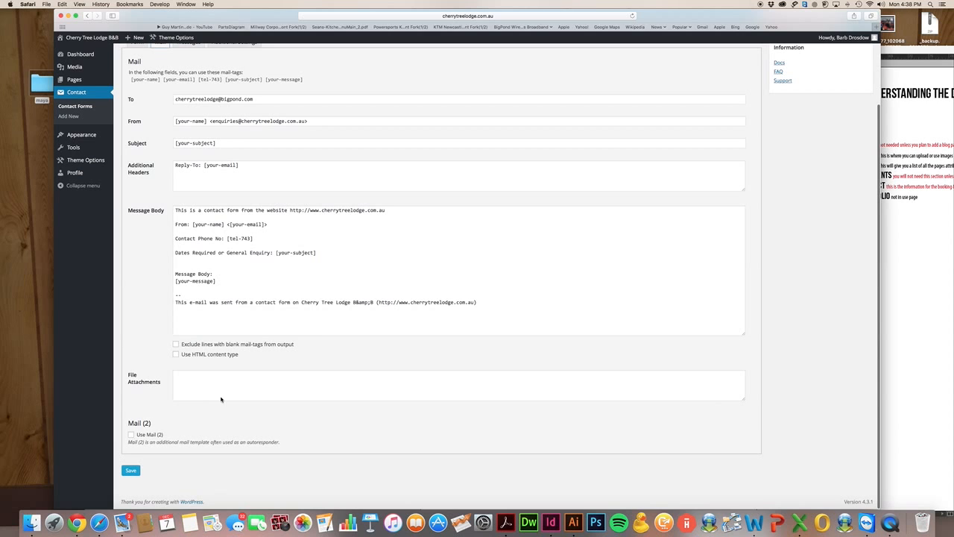
pyautogui.scroll(3, 333, 247)
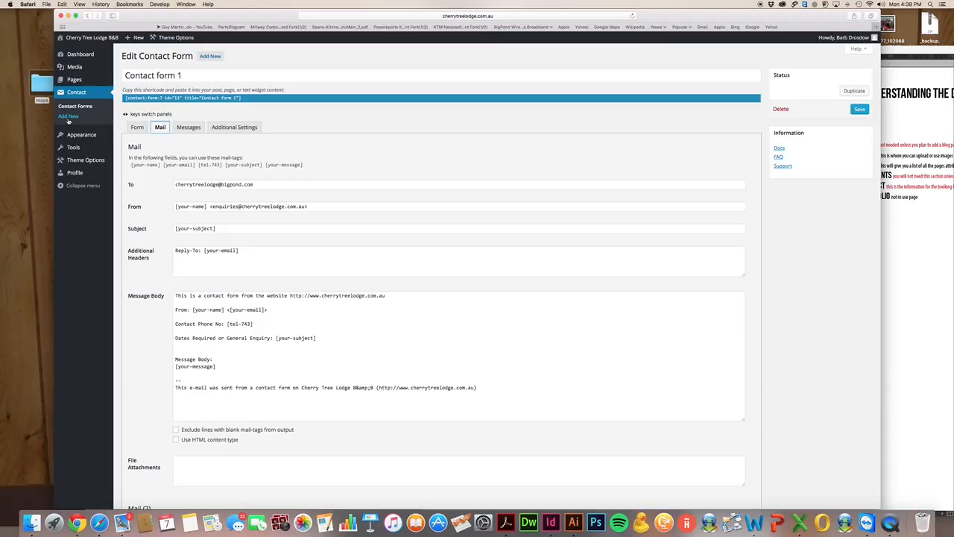
pyautogui.moveTo(74, 139)
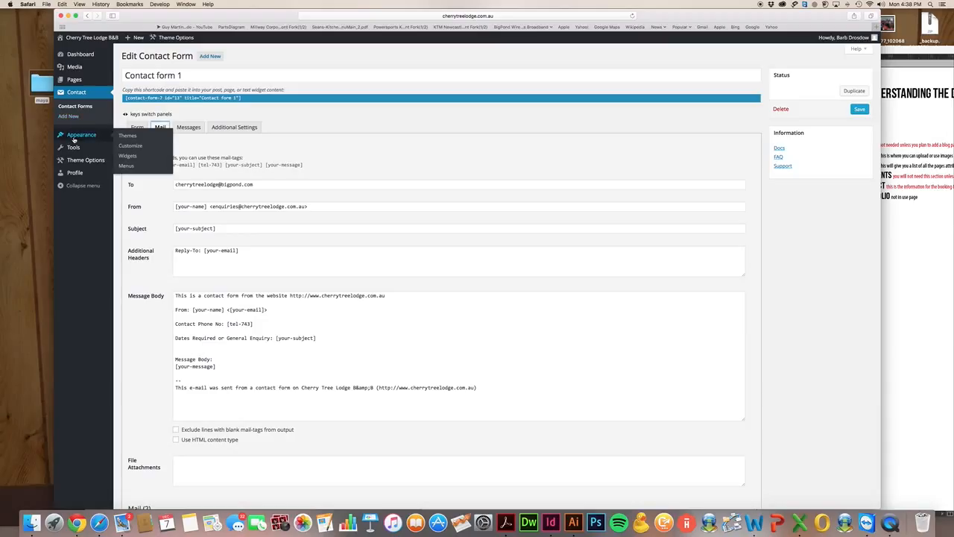
pyautogui.click(138, 128)
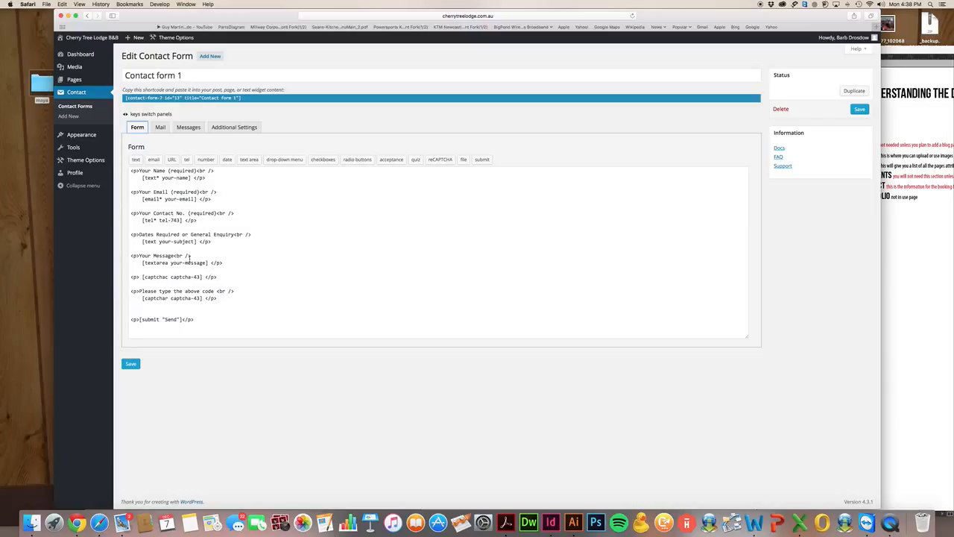
# View the installed theme, and examine the Contact Us and Our Location widgets in the Default Sidebar
pyautogui.moveTo(74, 137)
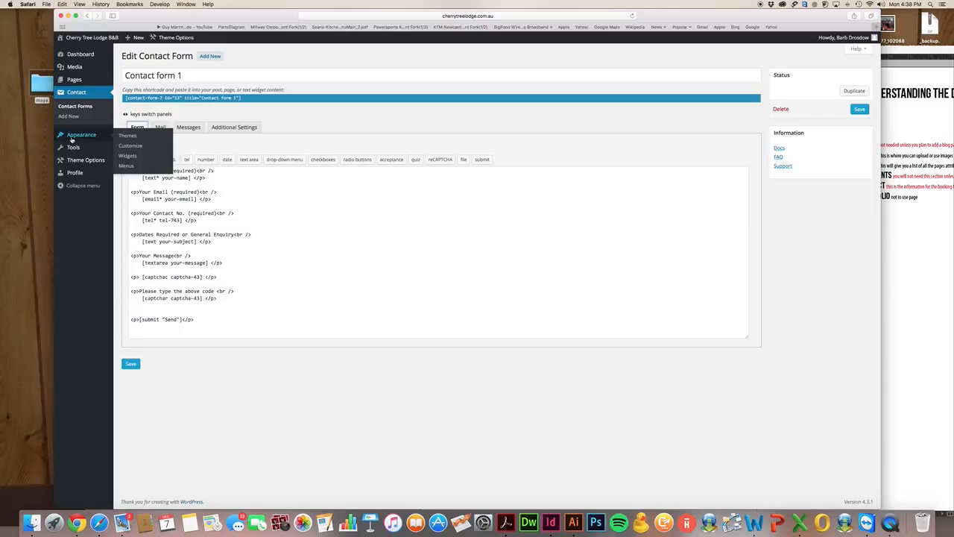
pyautogui.click(128, 137)
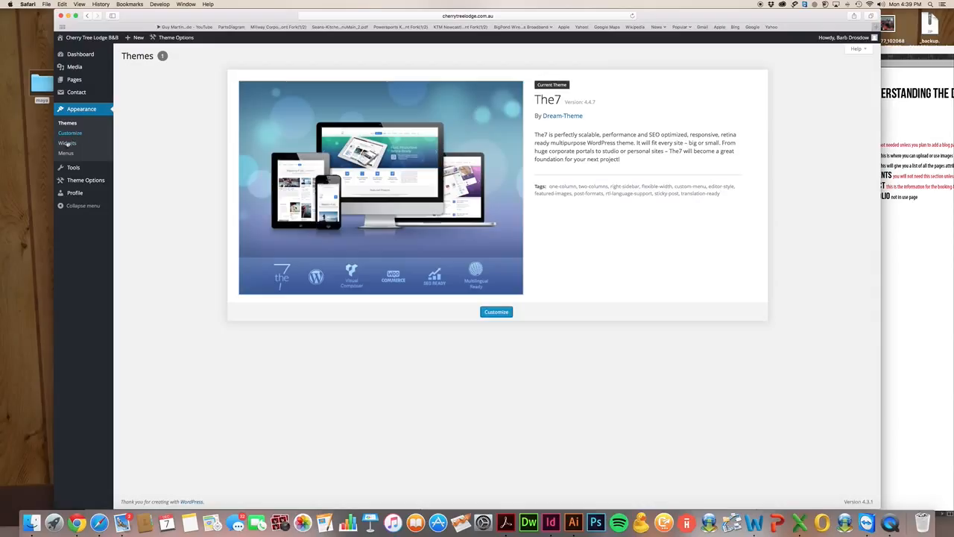
pyautogui.click(67, 143)
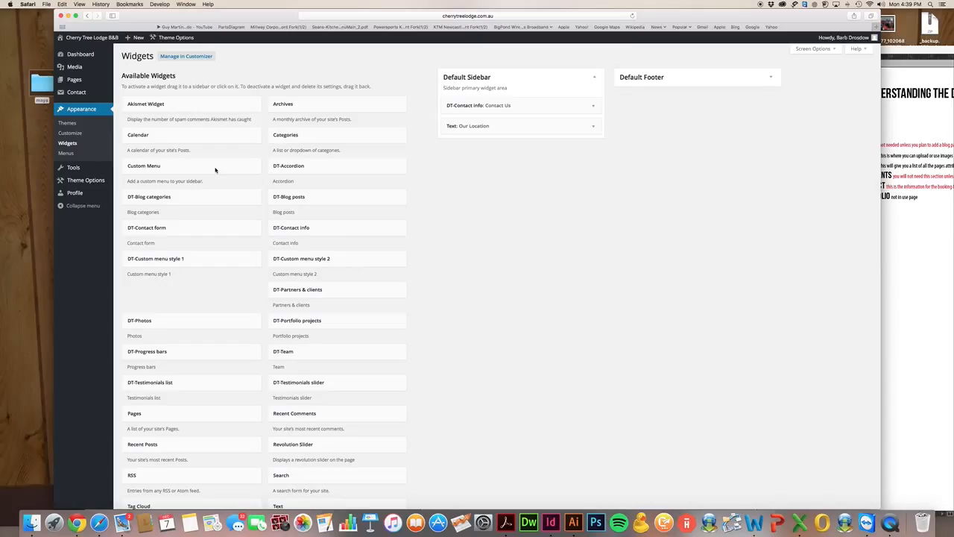
pyautogui.click(589, 106)
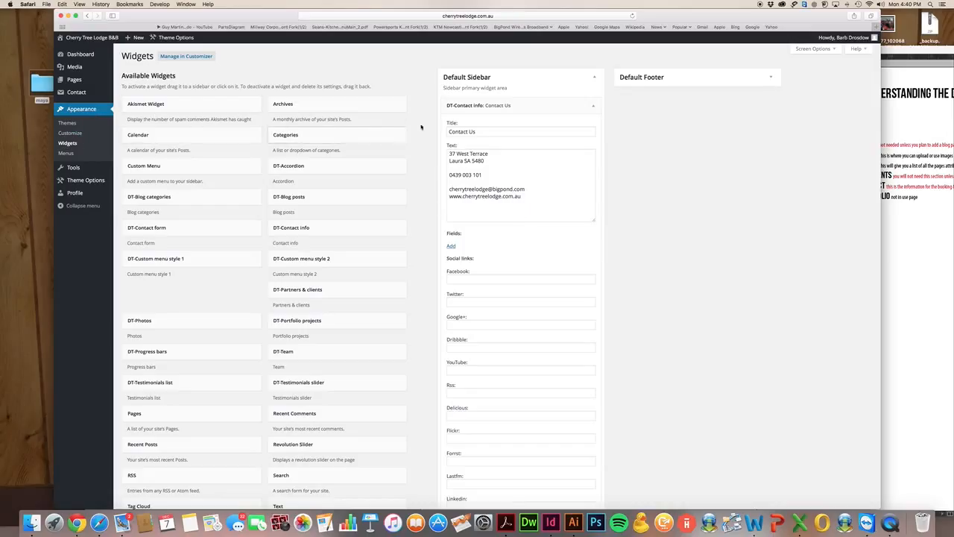
pyautogui.scroll(-10, 502, 367)
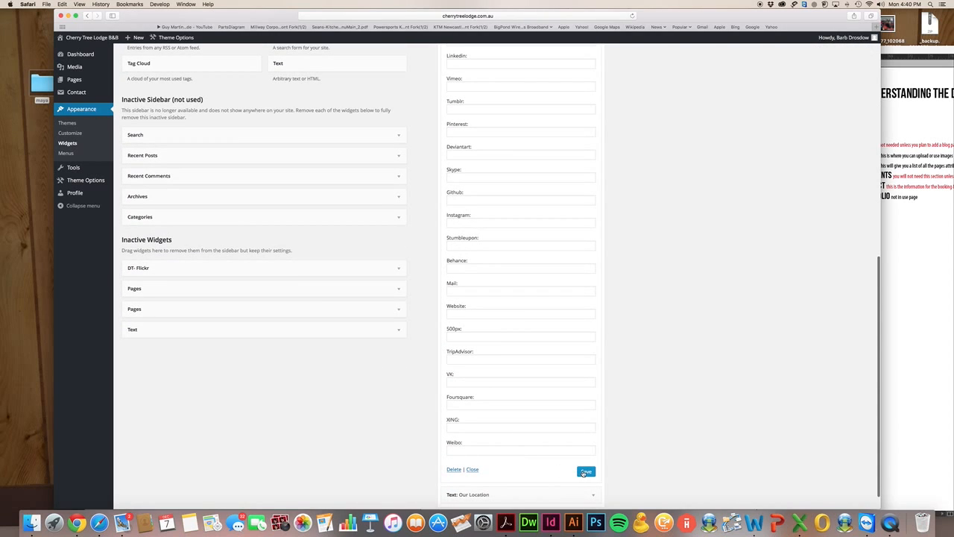
pyautogui.scroll(-1, 553, 471)
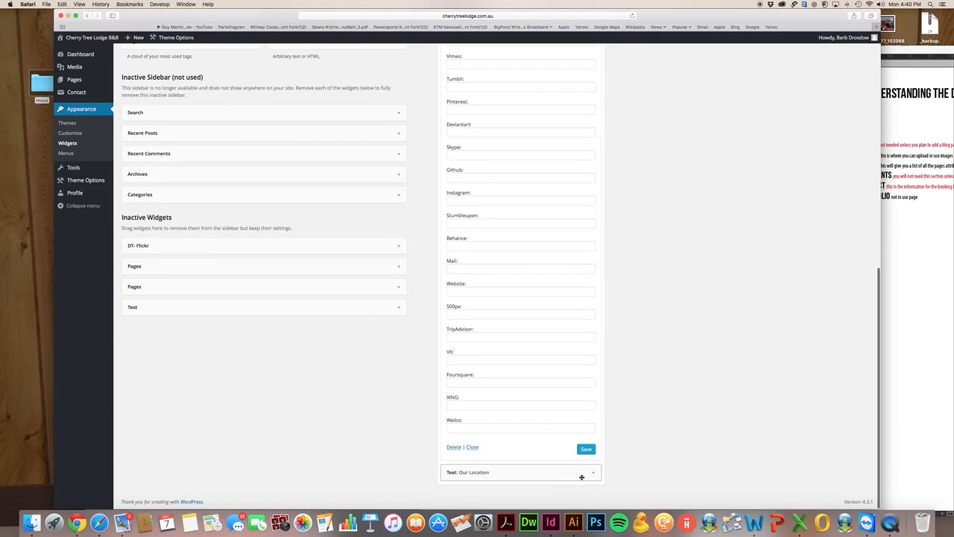
pyautogui.click(581, 477)
pyautogui.scroll(-4, 551, 469)
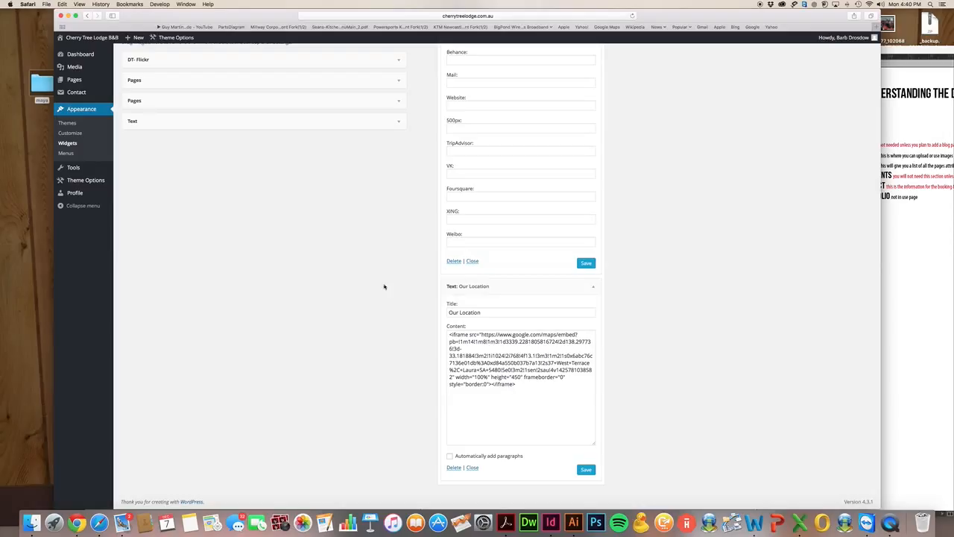
# Add the SERVICES page to the Navigation menu and nest it as a sub item under ACCOMMODATION & RATES
pyautogui.click(69, 154)
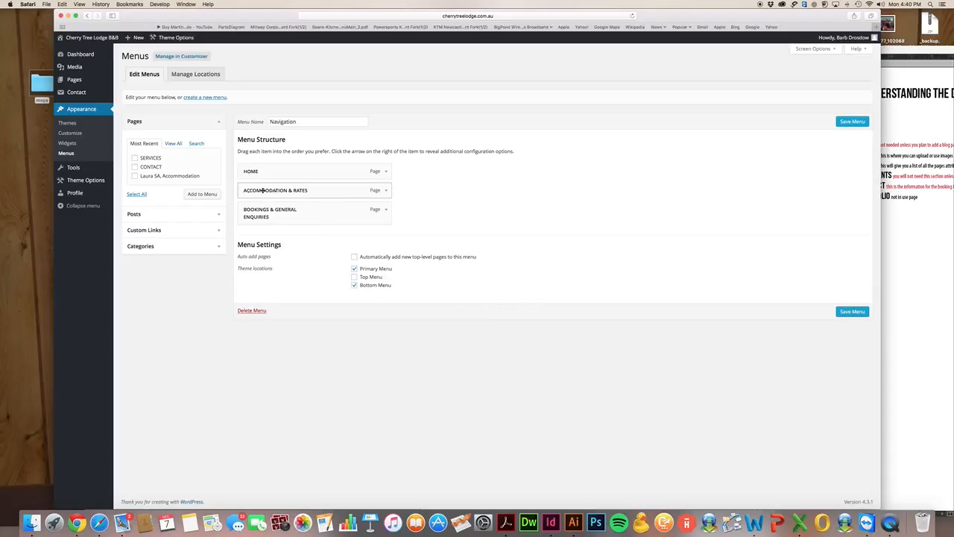
pyautogui.click(135, 158)
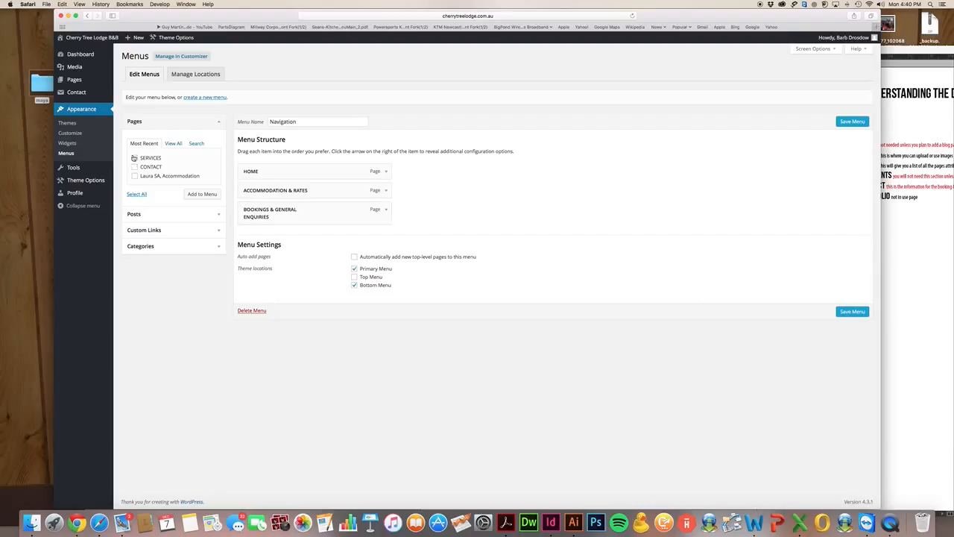
pyautogui.click(193, 195)
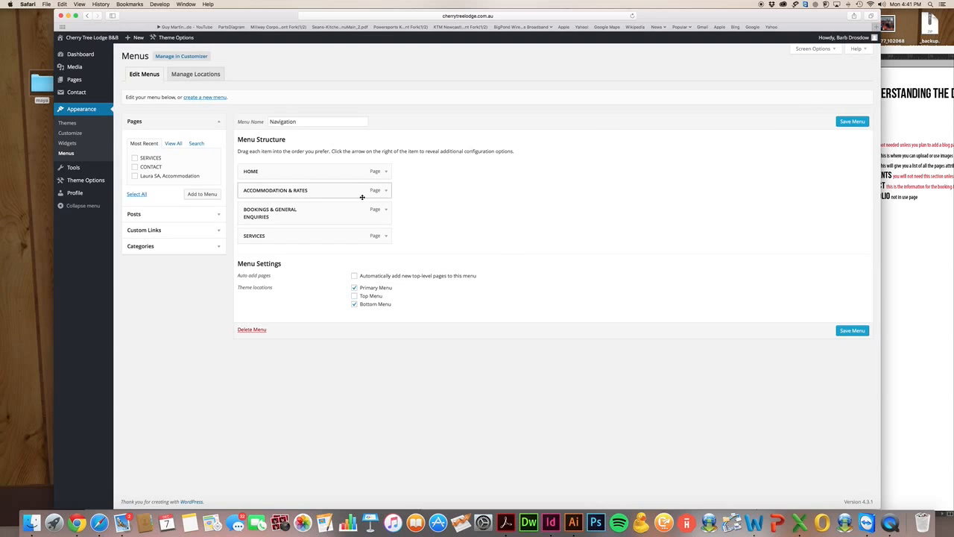
pyautogui.moveTo(350, 232); pyautogui.dragTo(363, 203)
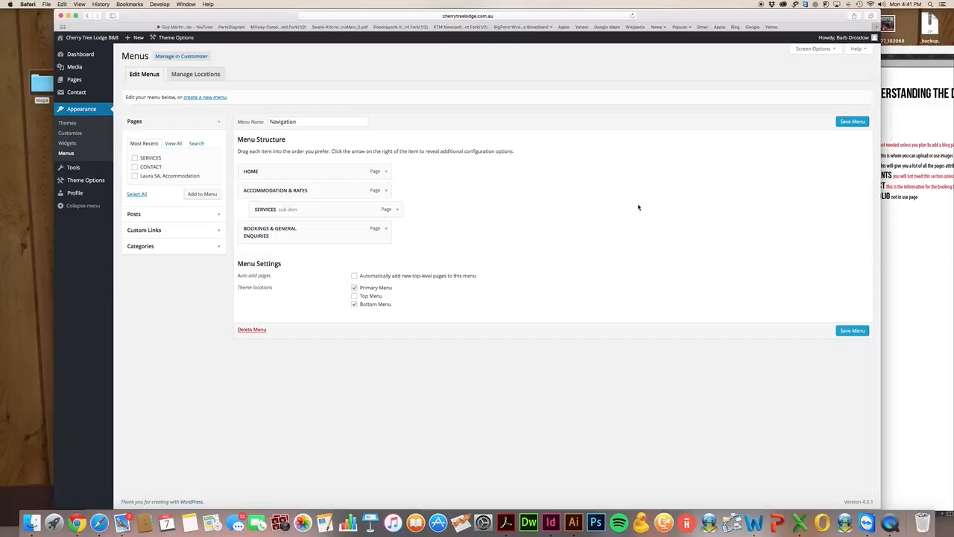
# Leave the menu editor without saving the changes and open the Tools page
pyautogui.click(76, 169)
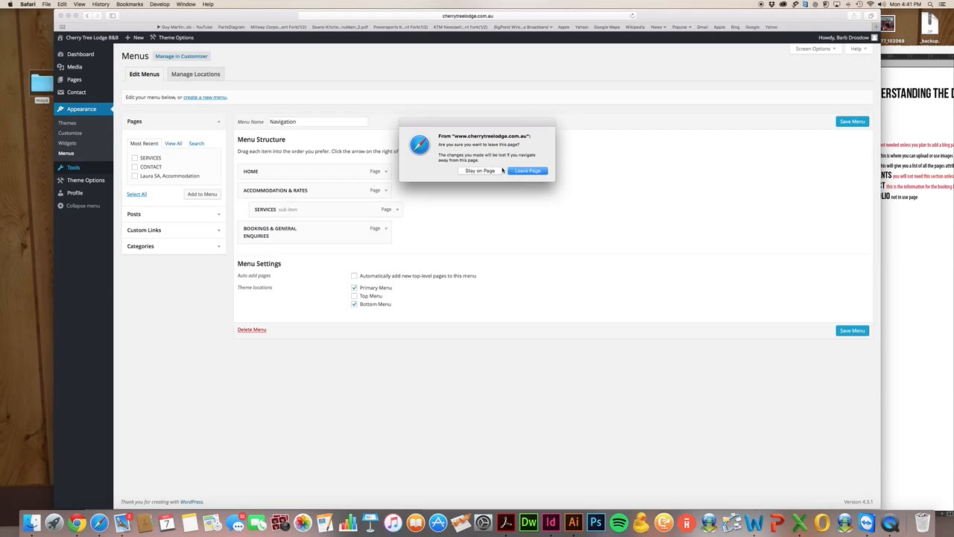
pyautogui.click(494, 171)
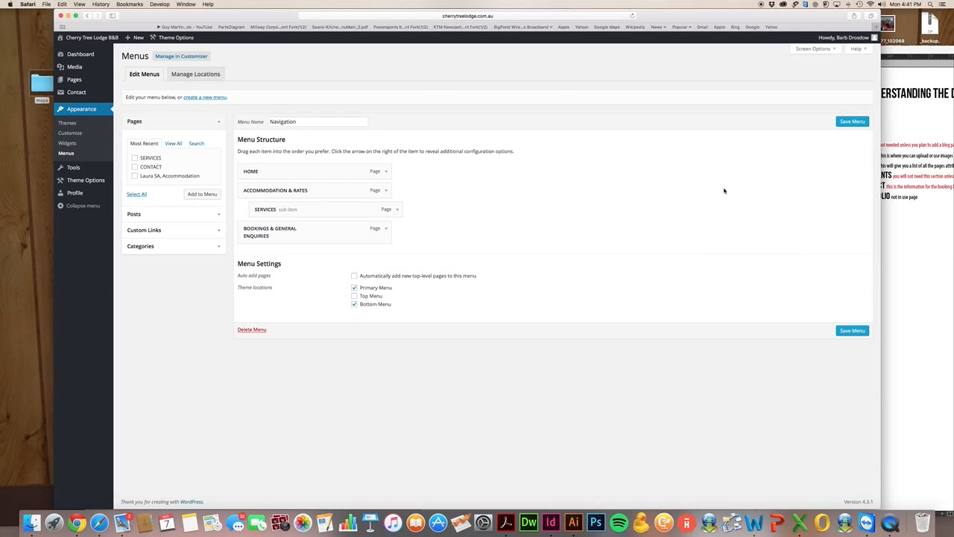
pyautogui.click(80, 170)
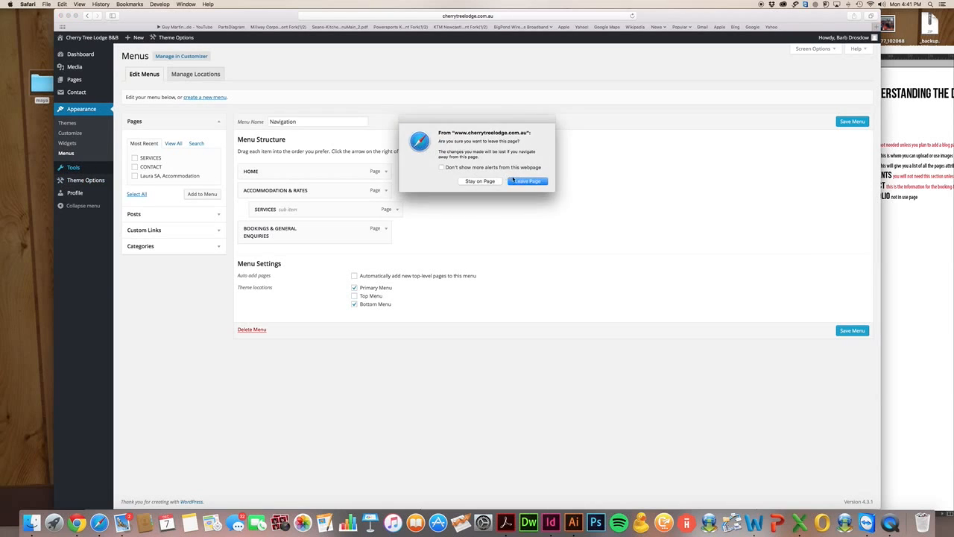
pyautogui.click(512, 180)
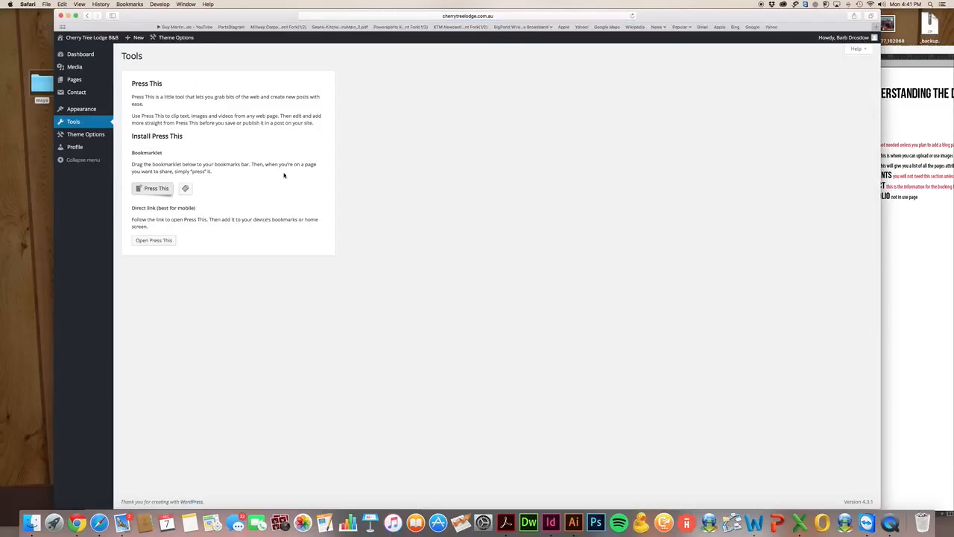
# Open the Theme Options page and view the Branding section's logo and favicon settings
pyautogui.click(86, 137)
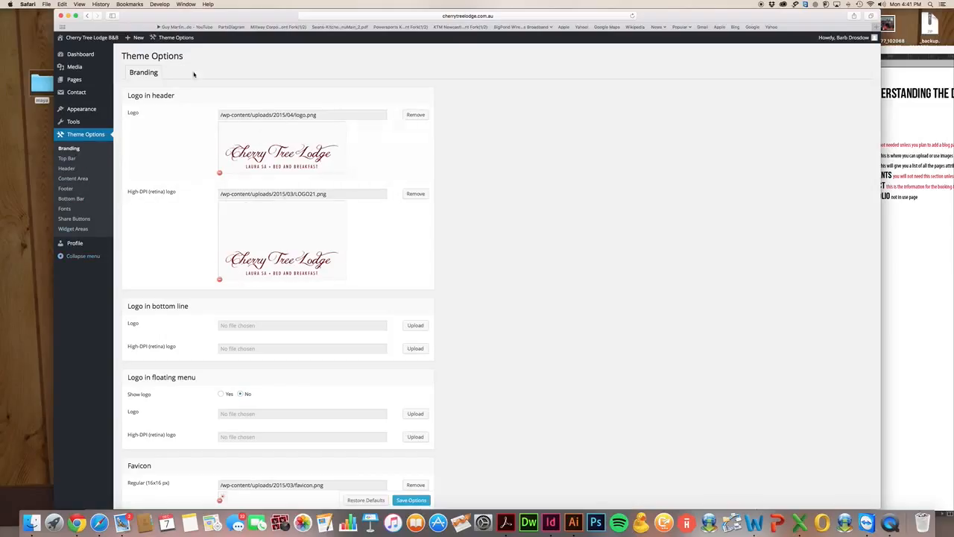
pyautogui.moveTo(211, 38)
# Open the logged-in account's profile for editing and review its personal options, name, contact info and account management settings
pyautogui.moveTo(844, 46)
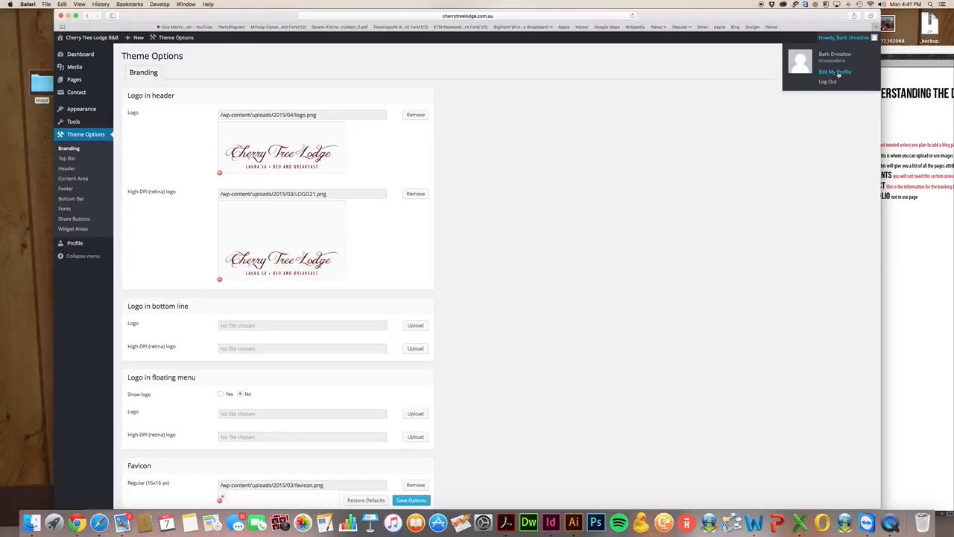
pyautogui.click(837, 73)
pyautogui.scroll(-2, 354, 316)
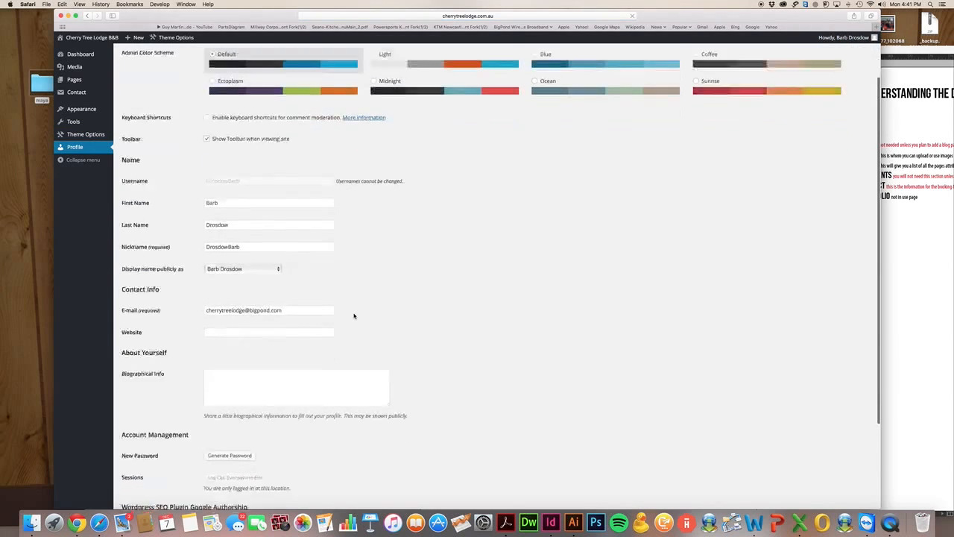
pyautogui.scroll(-3, 354, 316)
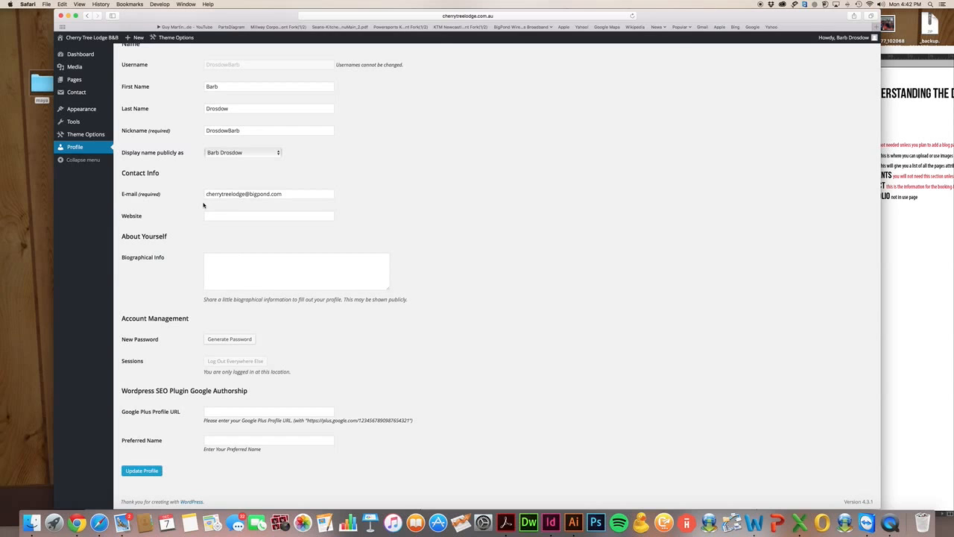
pyautogui.scroll(4, 203, 205)
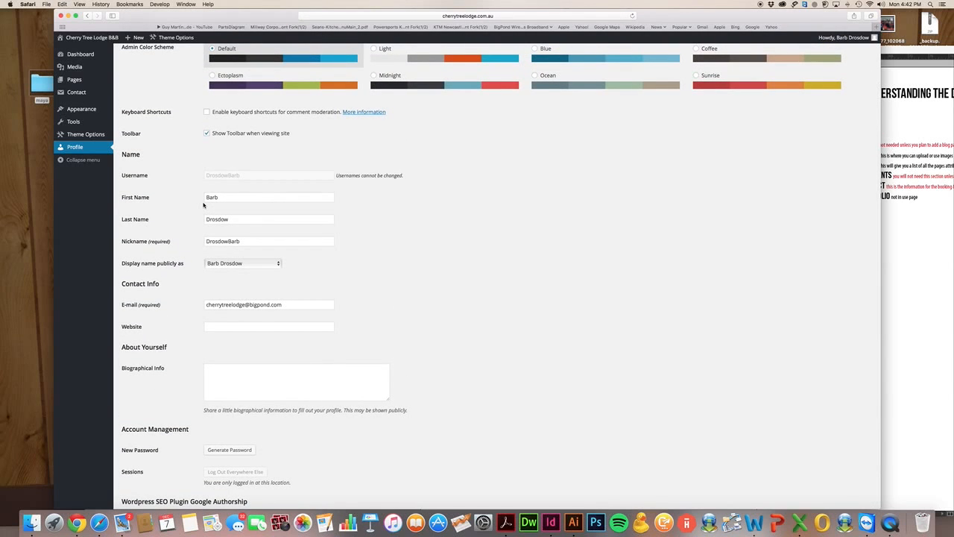
pyautogui.scroll(3, 203, 205)
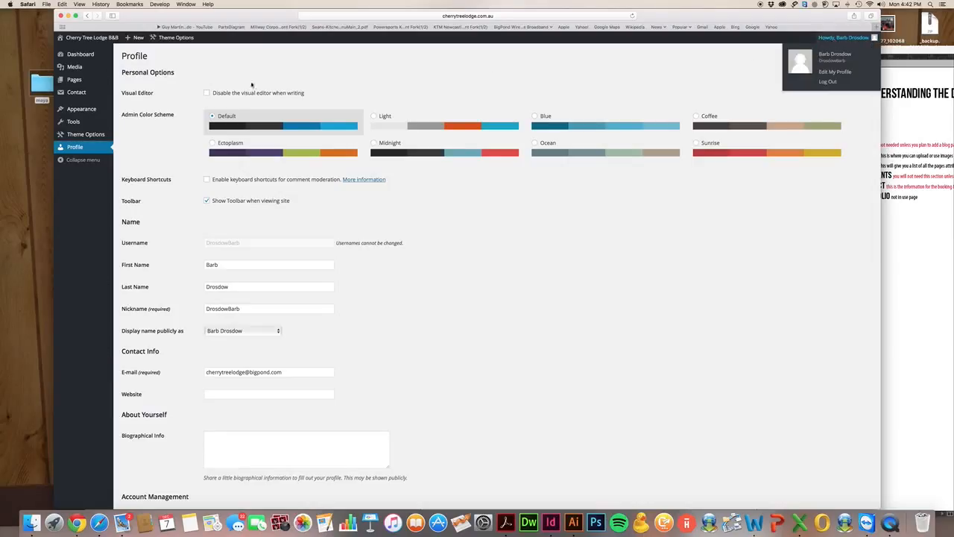
pyautogui.moveTo(78, 41)
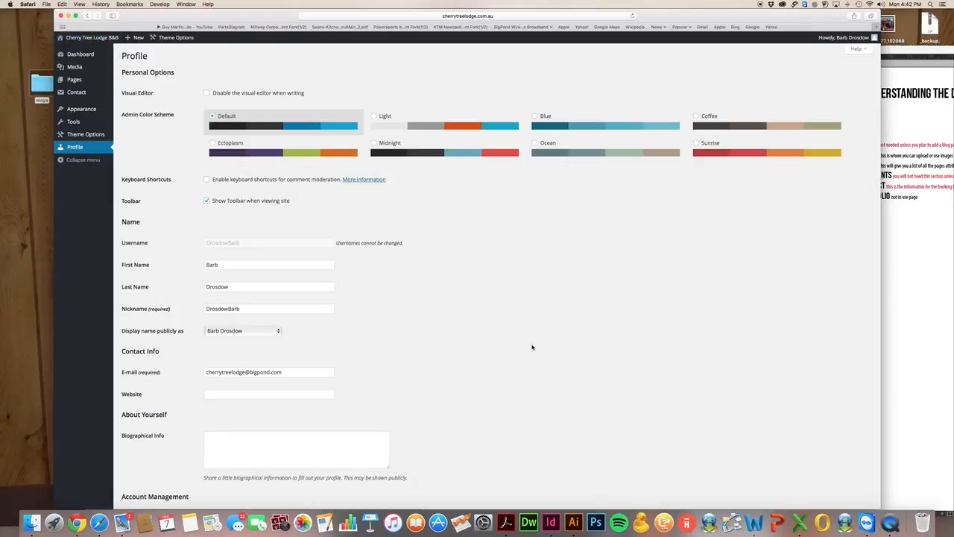
pyautogui.click(889, 522)
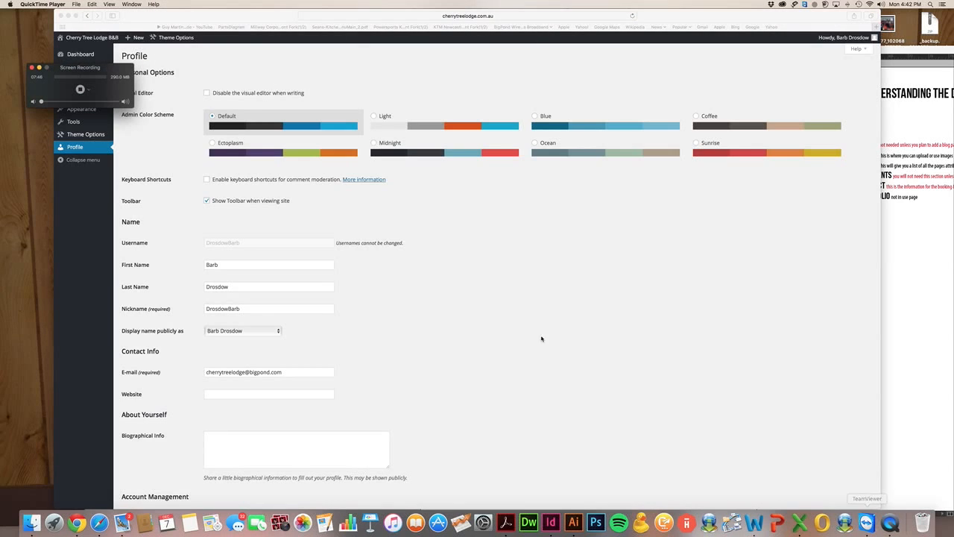